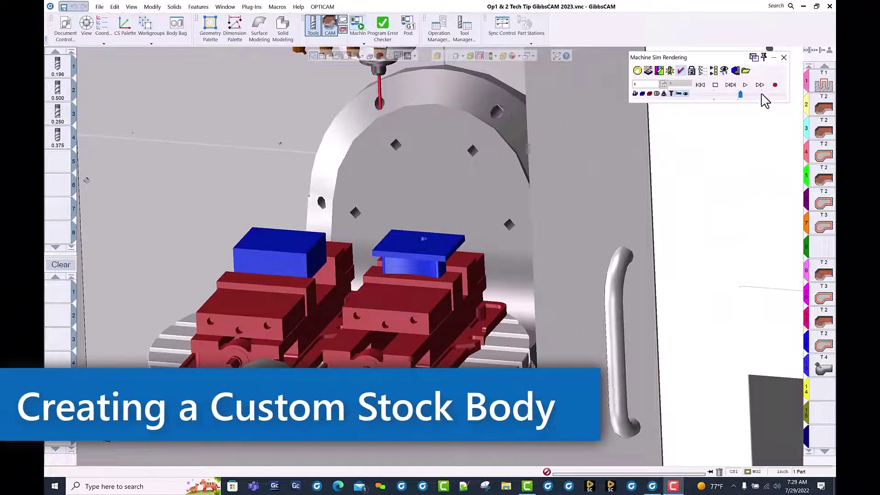
Play the machine simulation, then zoom and orbit to inspect the machined parts in both vises
click(745, 84)
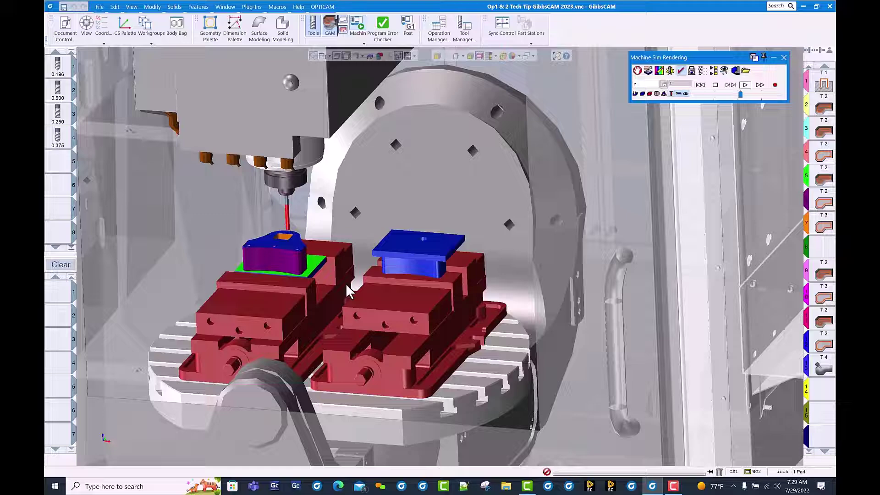
scroll(298, 258, up, 2)
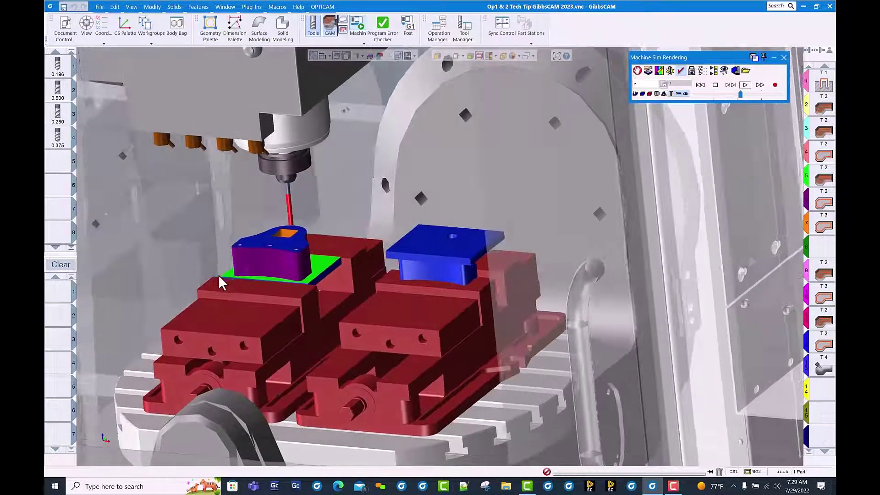
scroll(364, 288, up, 5)
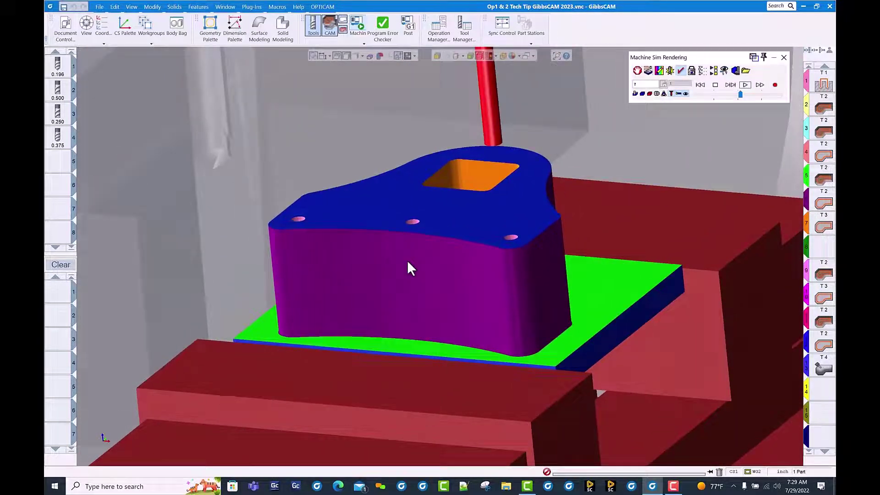
scroll(412, 275, down, 6)
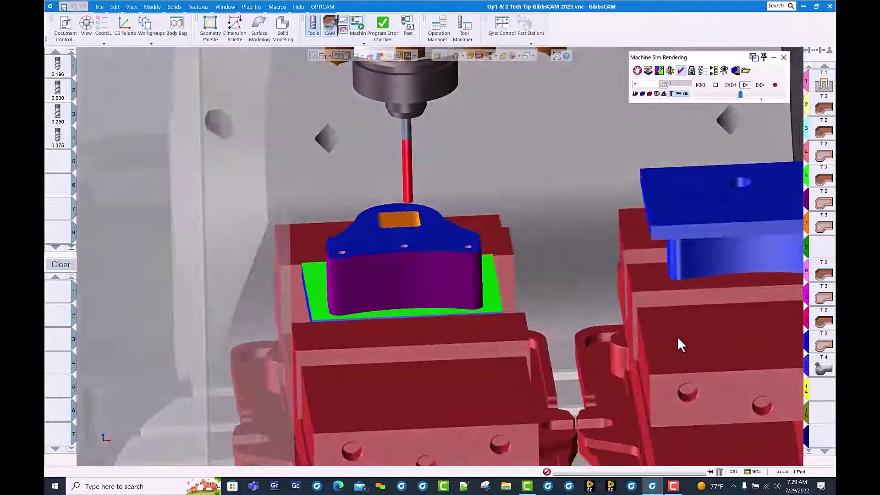
scroll(677, 336, up, 5)
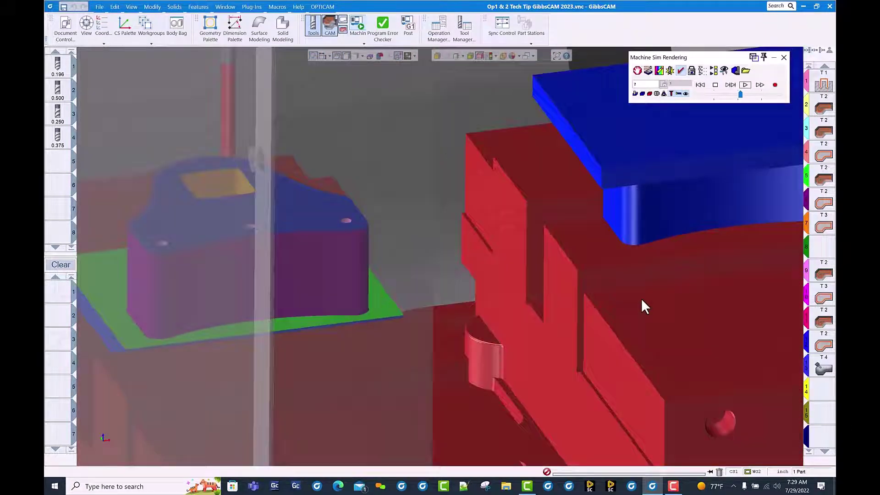
scroll(616, 238, down, 2)
middle_drag(630, 249, 457, 366)
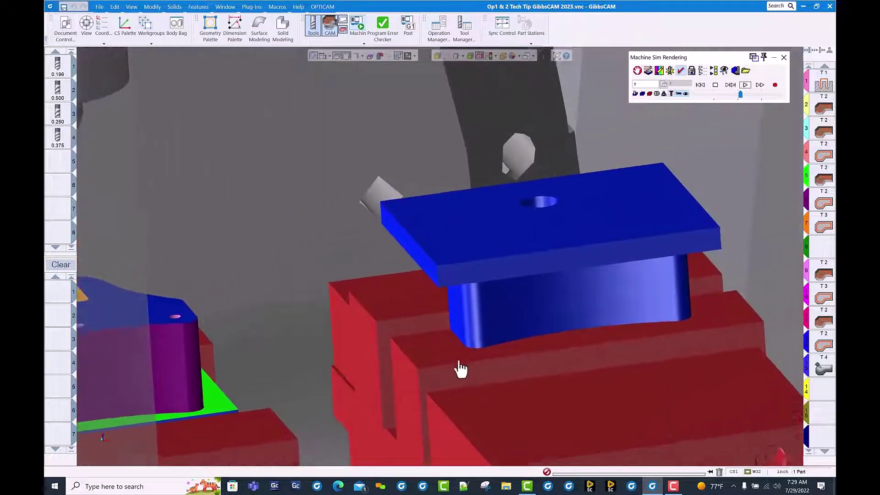
scroll(578, 307, up, 3)
middle_drag(578, 307, 386, 314)
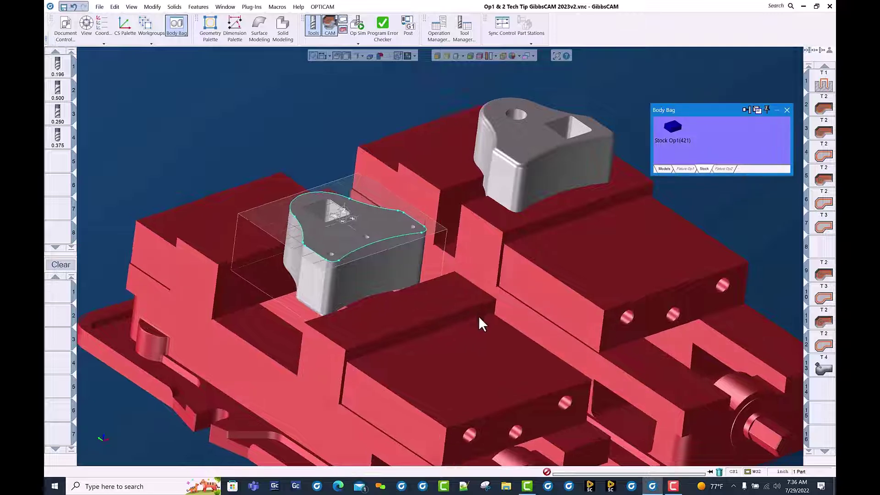
Drag Stock Op1 from the Body Bag back onto the part
middle_drag(479, 320, 460, 153)
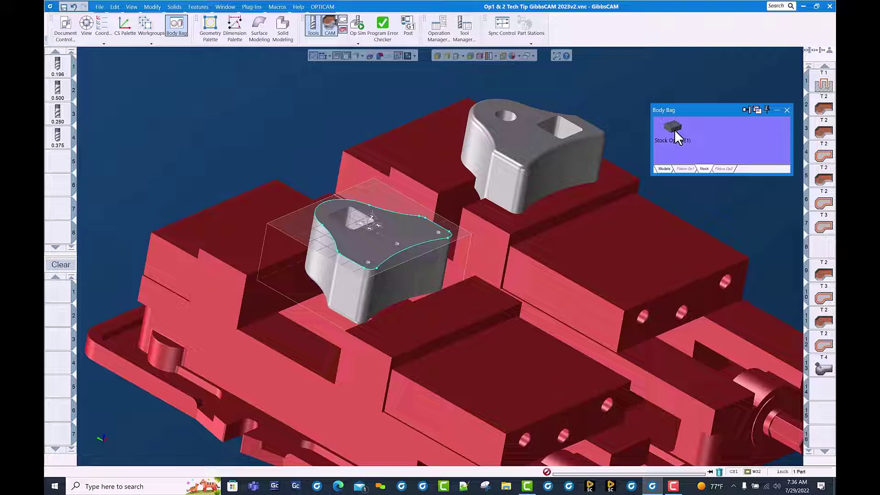
drag(674, 129, 538, 182)
click(257, 145)
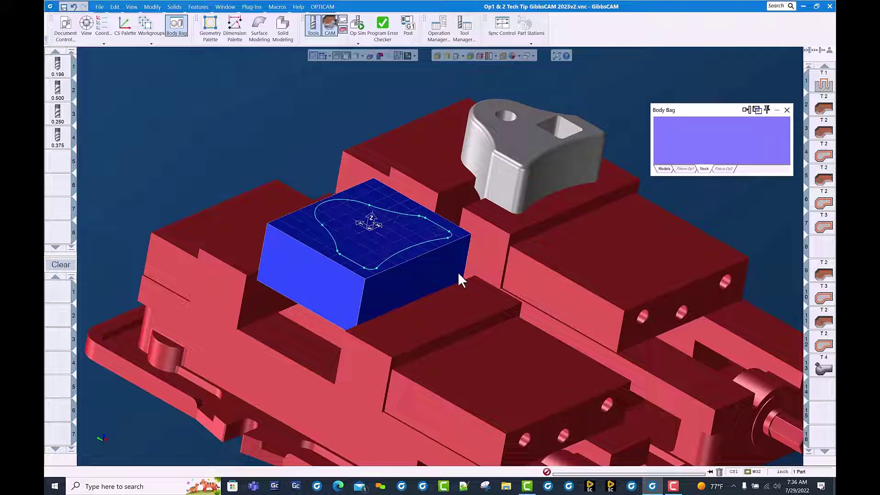
Select the vise jaws, base and stock box bodies and Bag Selected
click(452, 348)
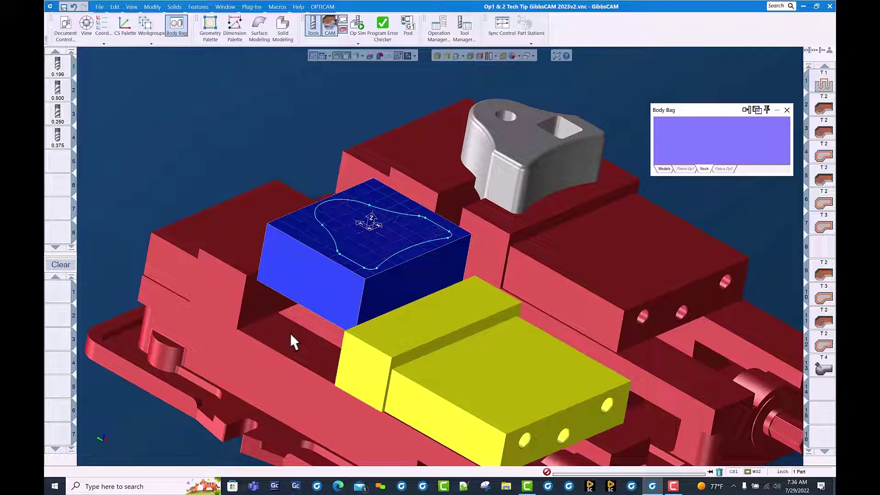
shift+click(256, 315)
shift+click(289, 279)
shift+click(428, 191)
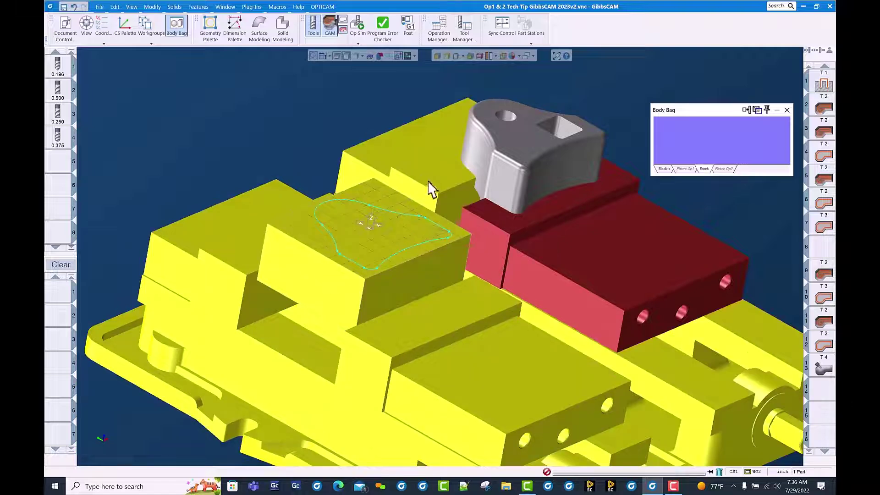
shift+click(555, 274)
right_click(557, 275)
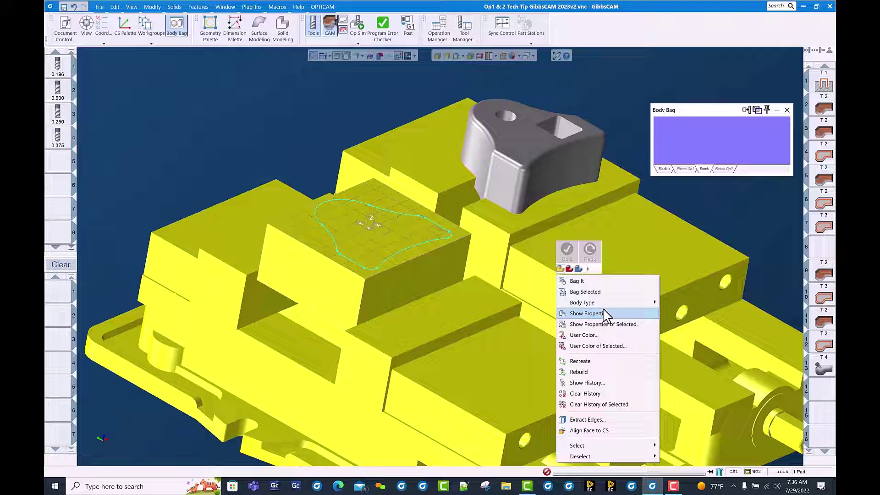
click(609, 293)
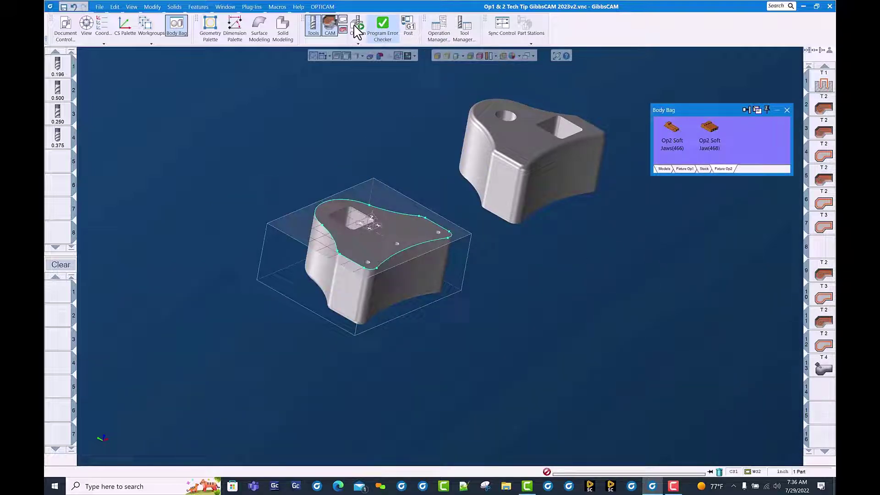
Run Op Sim on the Op1 operations and Create Facet Body from the machined result
click(358, 30)
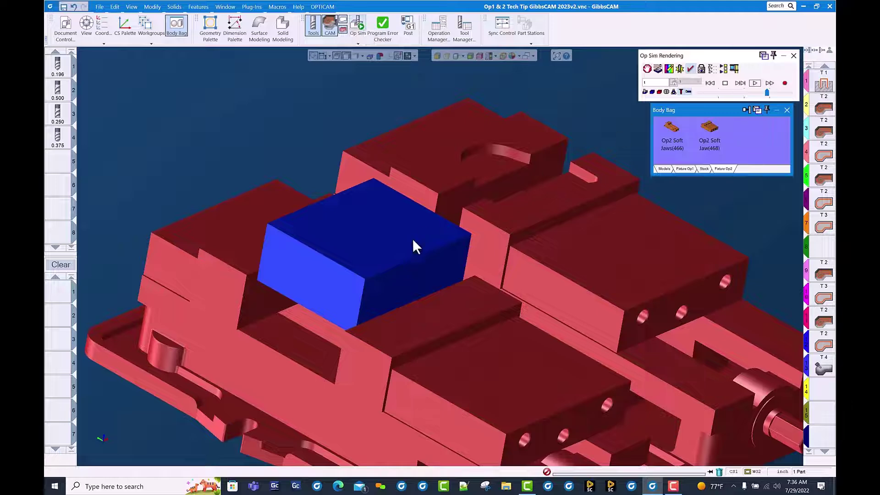
click(756, 83)
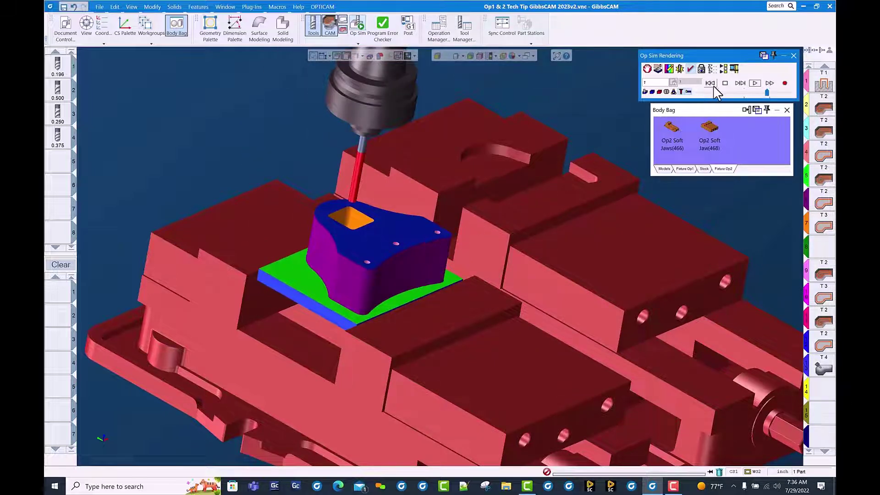
right_click(725, 52)
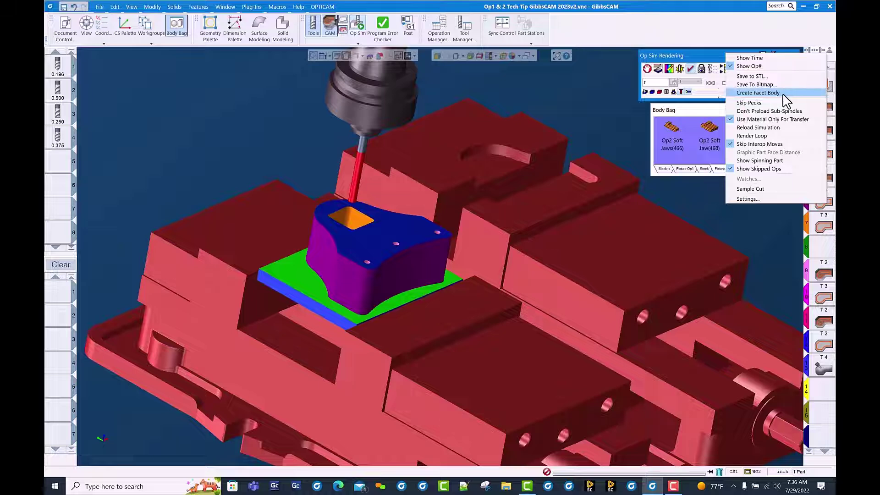
click(783, 94)
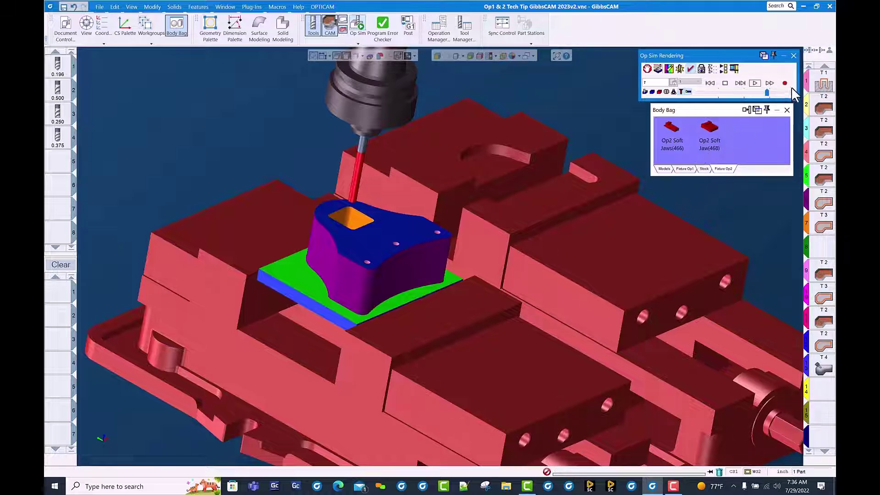
click(794, 56)
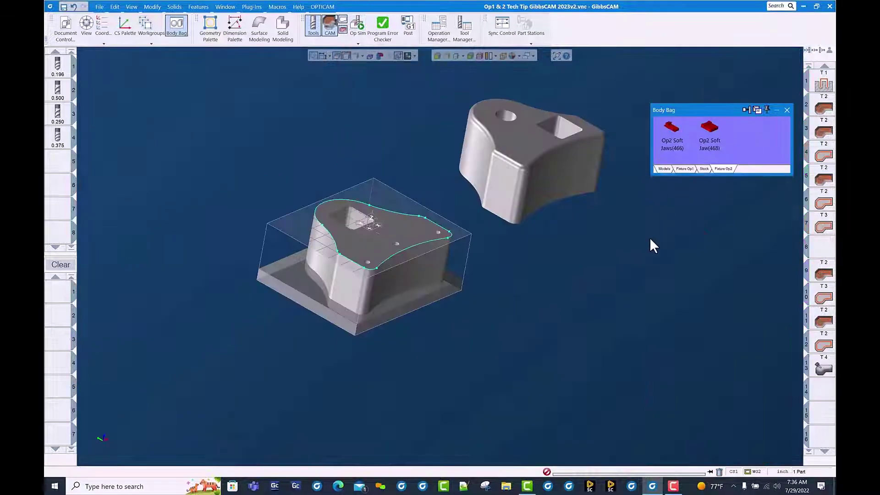
Bag the new facet body so it appears as FBImport in the Body Bag's Stock tab
click(296, 284)
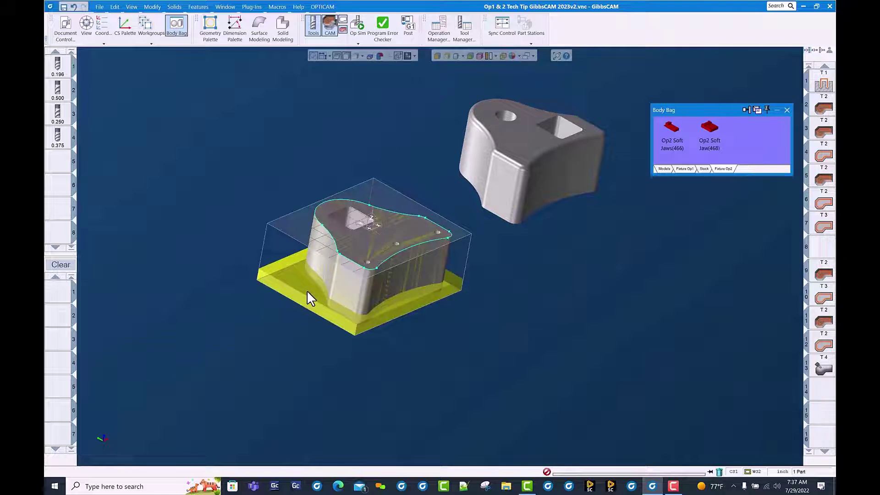
click(703, 169)
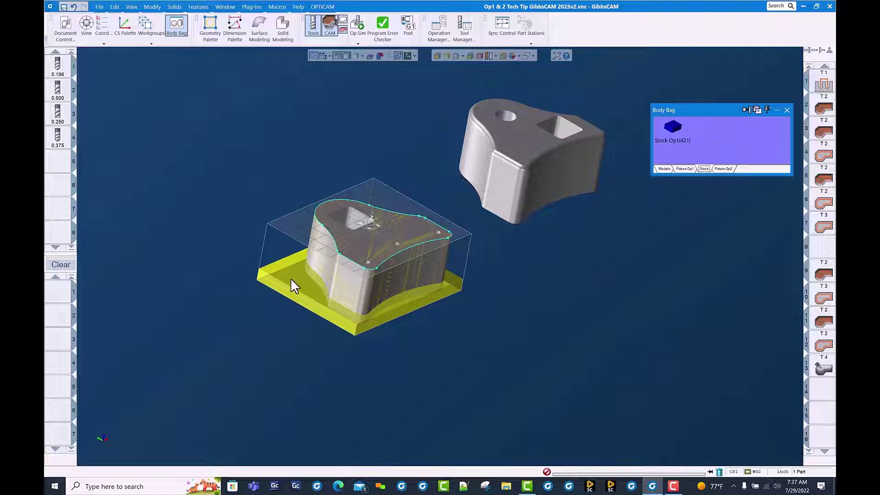
key(Delete)
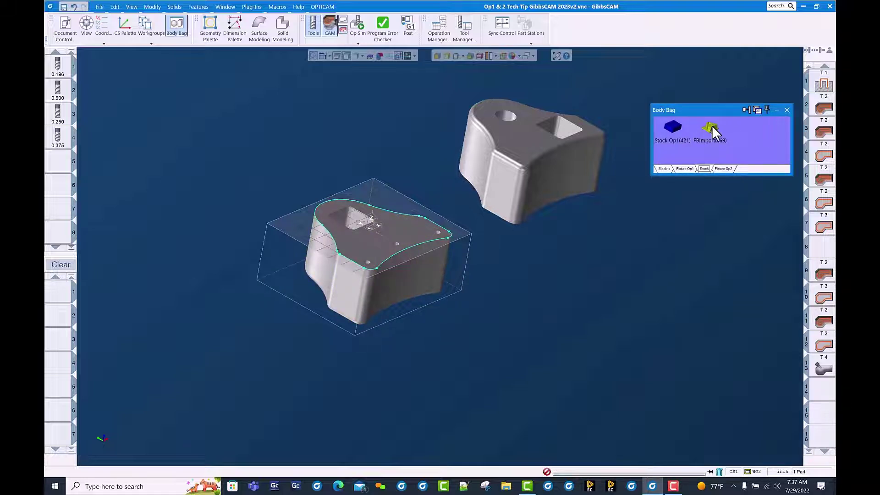
right_click(711, 125)
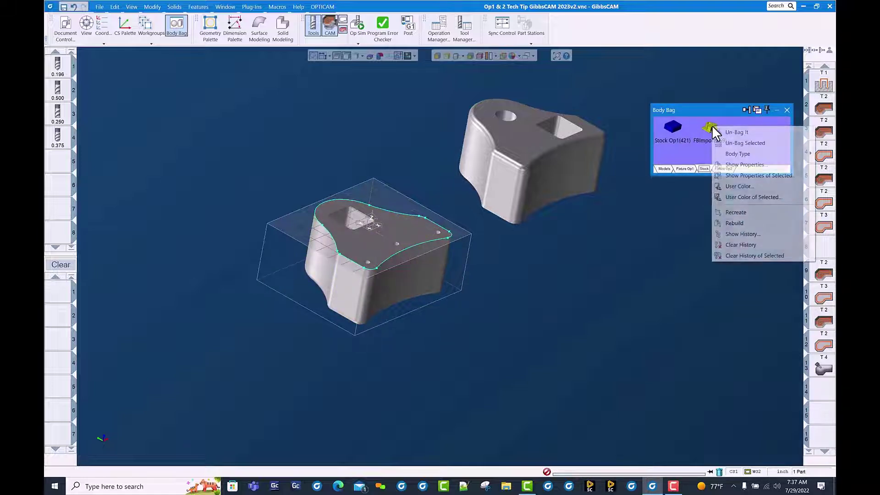
Rename the FBImport body to 'OP2 Stock' and set its body type to Stock
click(746, 165)
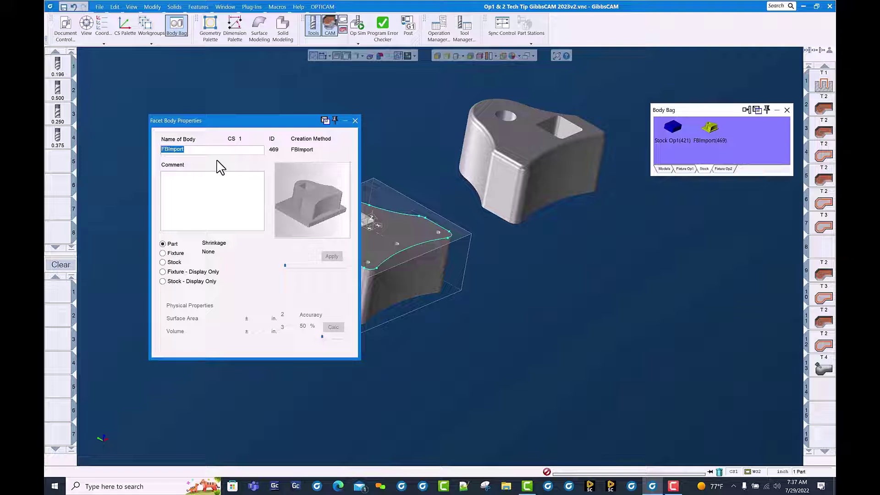
text(OP2 S)
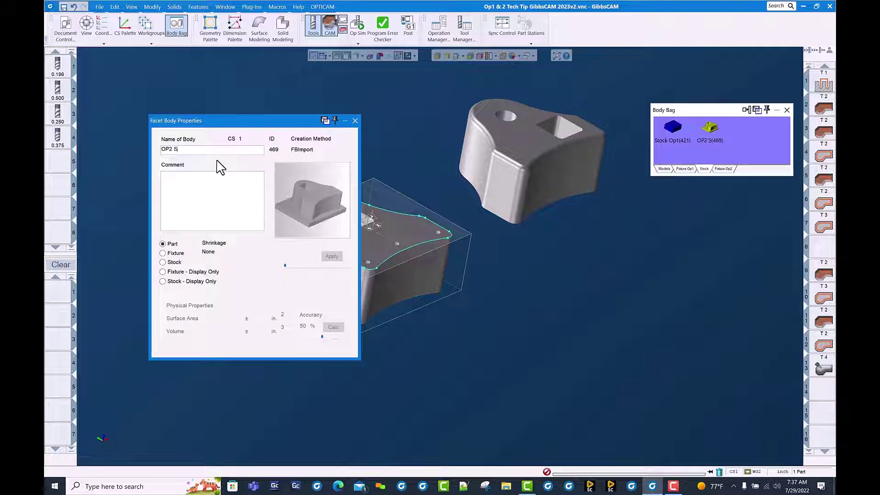
text(tock)
click(175, 262)
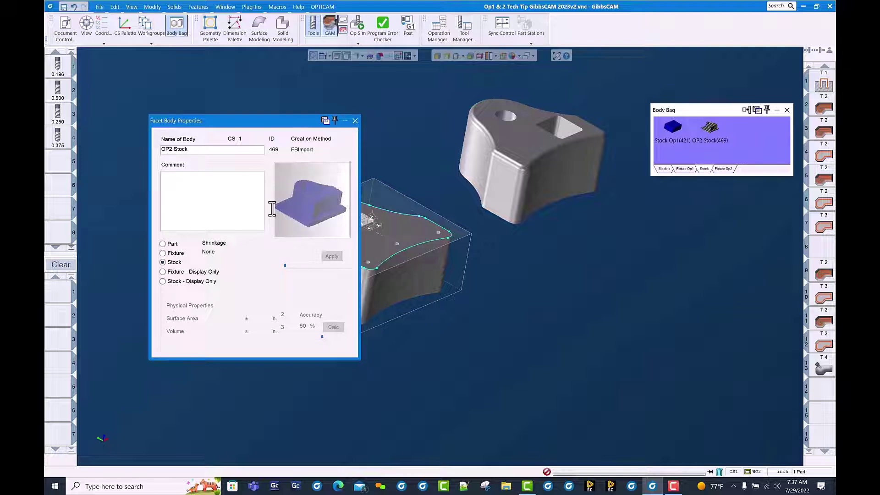
click(355, 121)
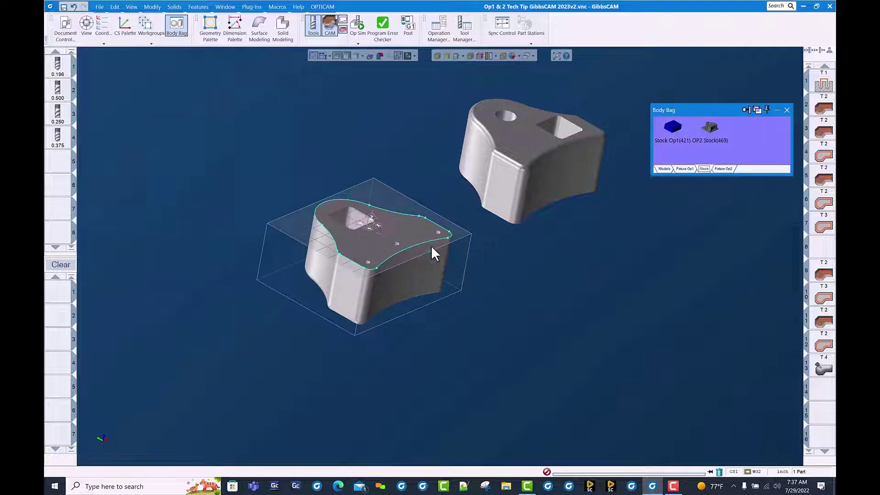
Bag Stock Op1 and restore OP2 Stock from the Body Bag into the scene
drag(402, 233, 761, 133)
click(704, 168)
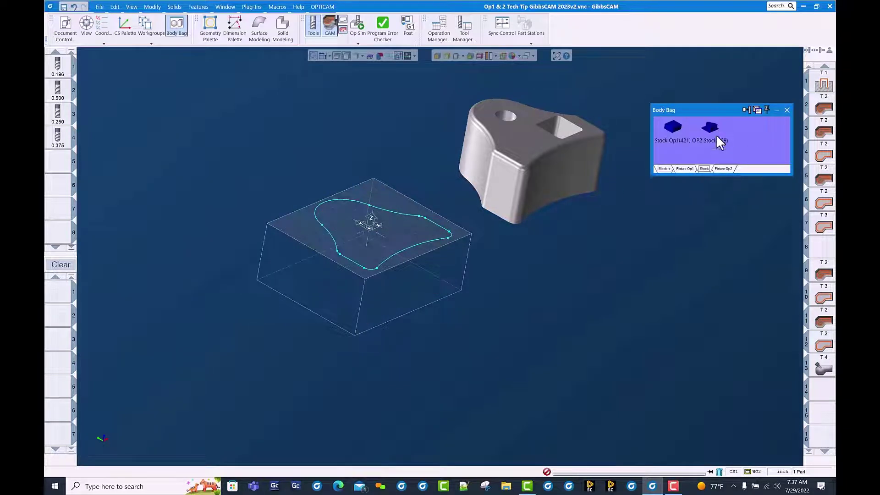
double_click(710, 128)
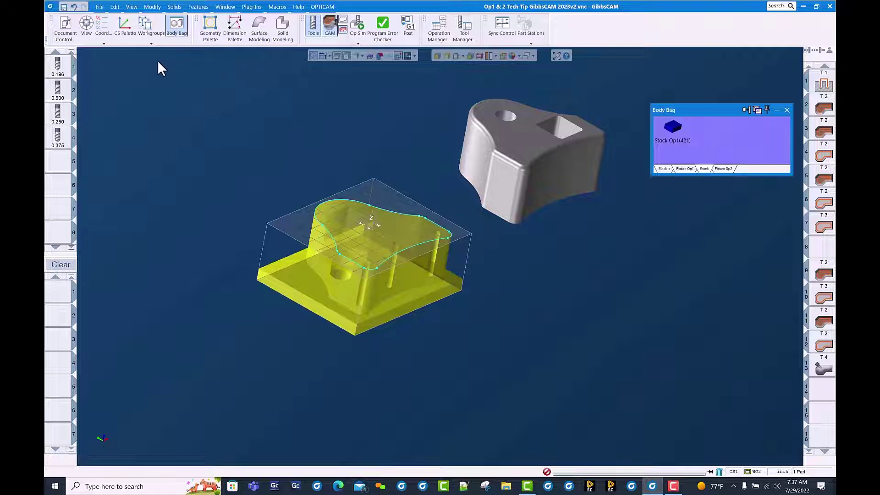
click(112, 43)
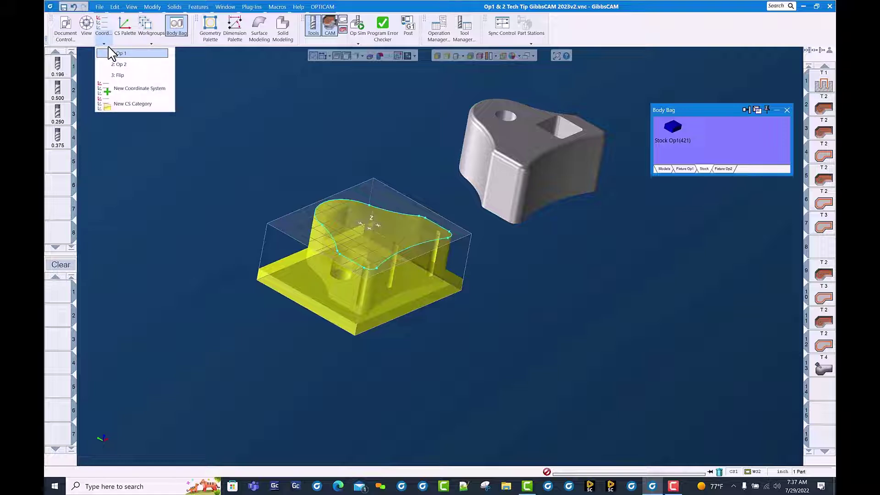
Flip OP2 Stock with a 180° 2D Rotate around X in the 3: Flip coordinate system
click(117, 75)
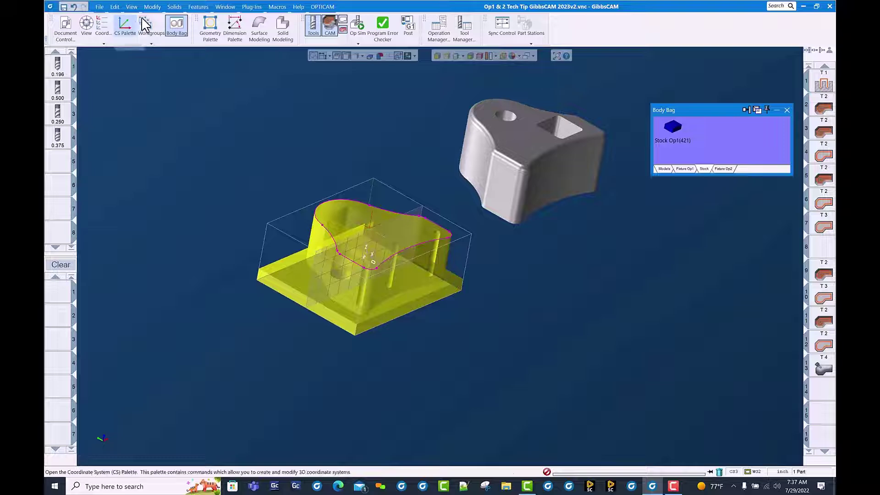
click(152, 7)
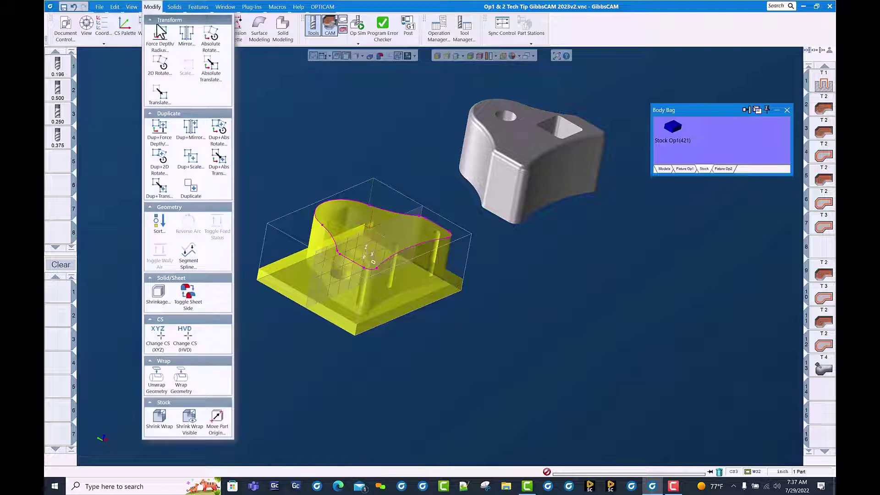
click(168, 75)
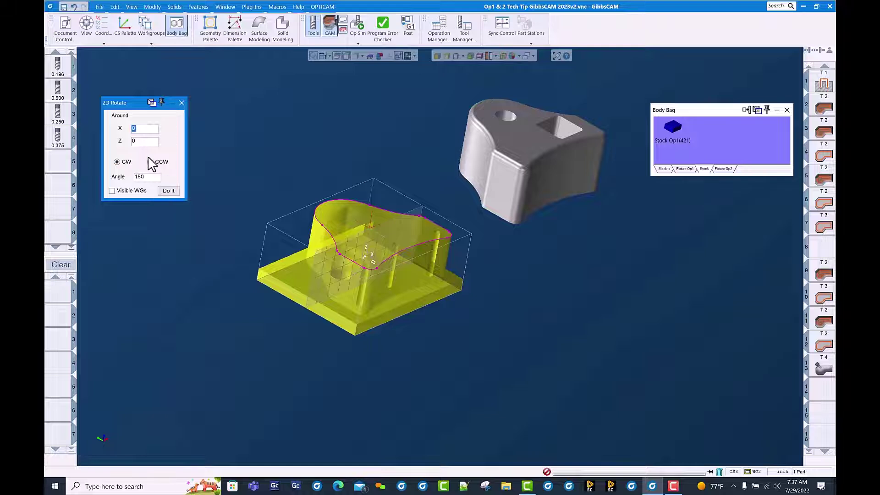
click(168, 190)
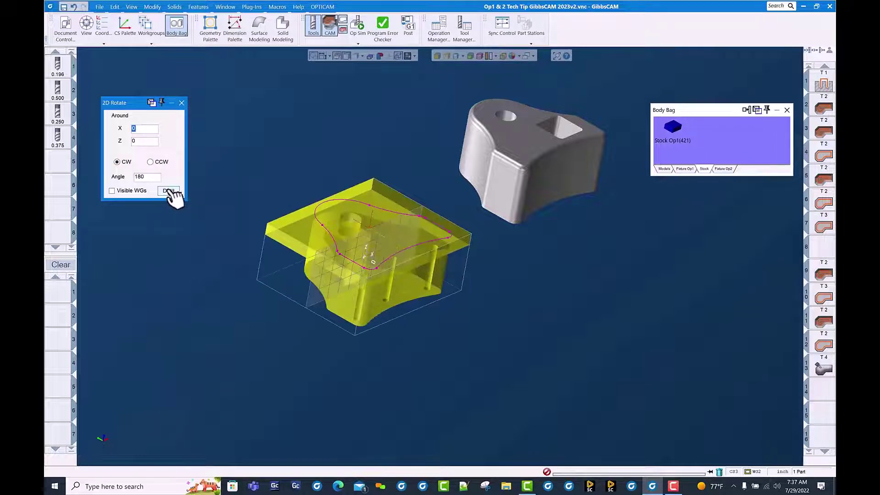
click(181, 102)
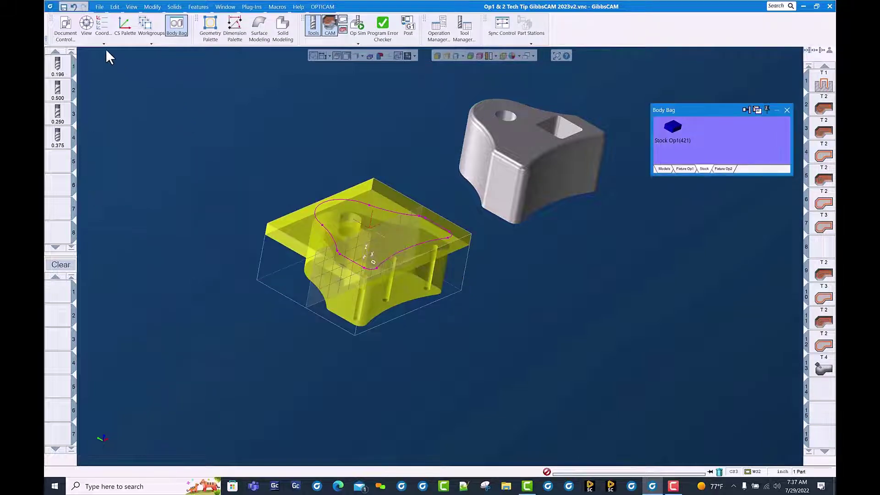
Translate the flipped stock 1.5 in Y in the Op 1 coordinate system onto the OP2 part
click(106, 40)
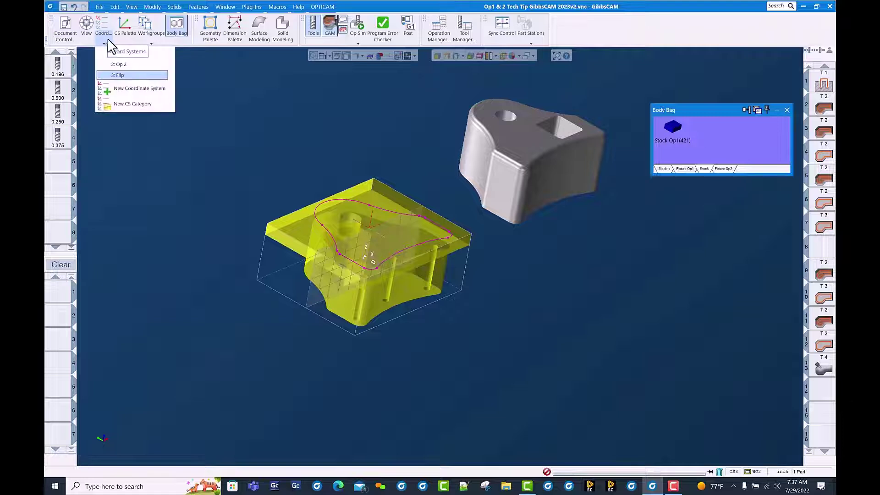
click(126, 63)
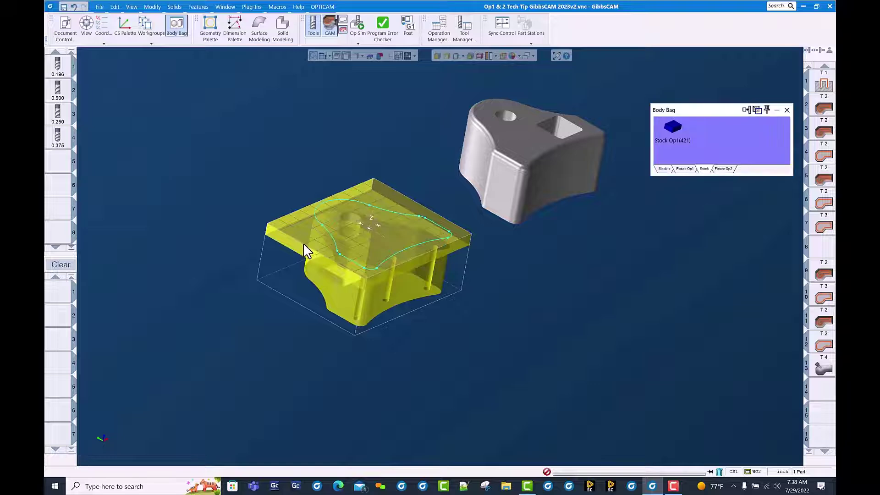
click(152, 7)
click(160, 94)
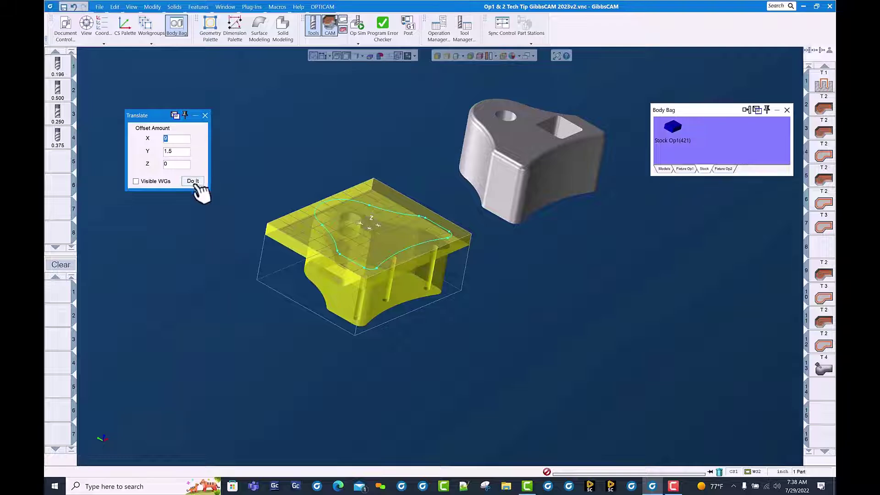
click(193, 182)
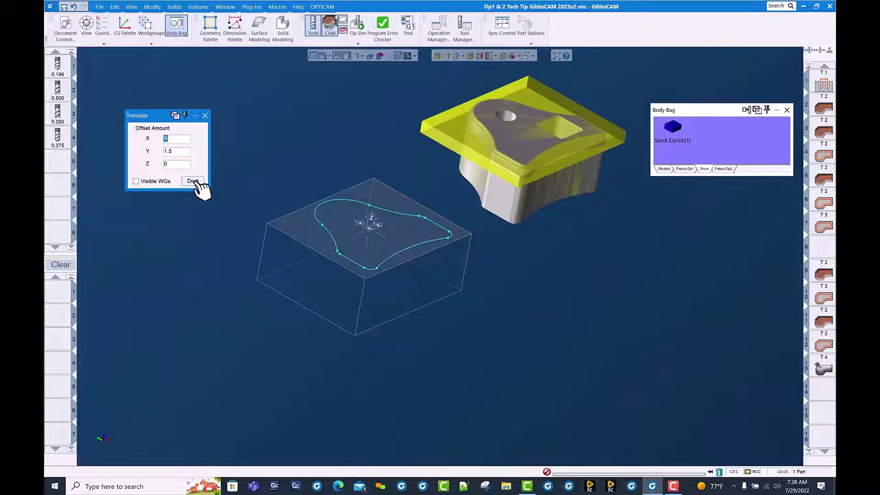
click(204, 115)
click(289, 114)
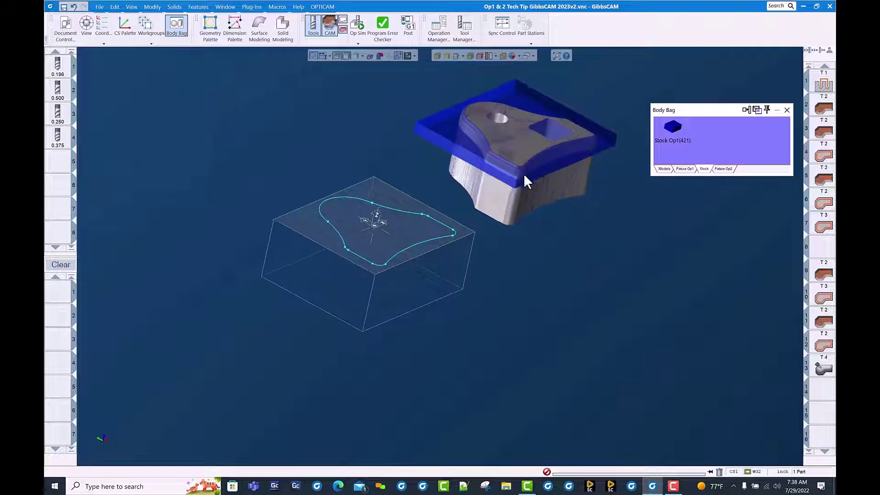
Store the moved OP2 Stock in the Body Bag beside Stock Op1
middle_drag(526, 180, 517, 209)
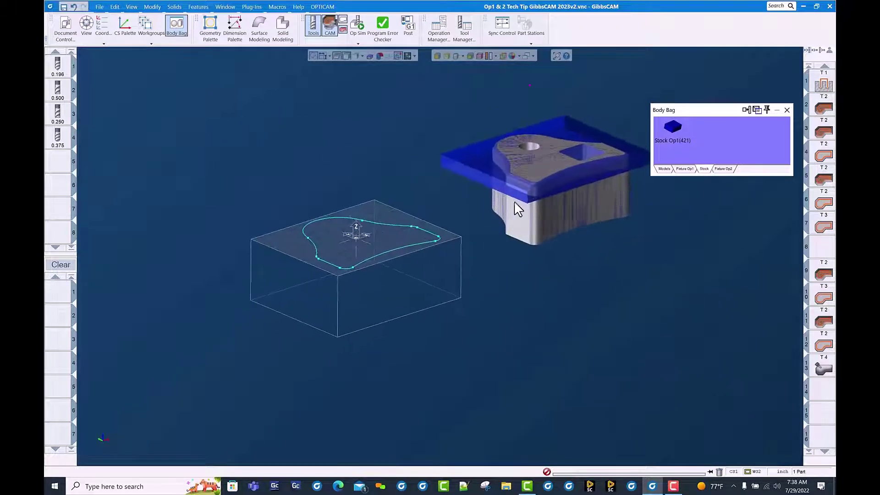
click(476, 162)
drag(476, 161, 714, 138)
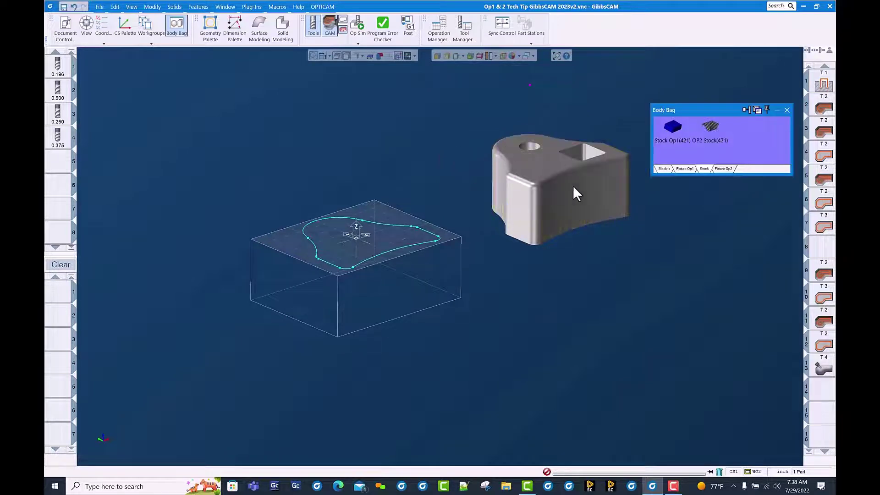
middle_drag(509, 219, 569, 299)
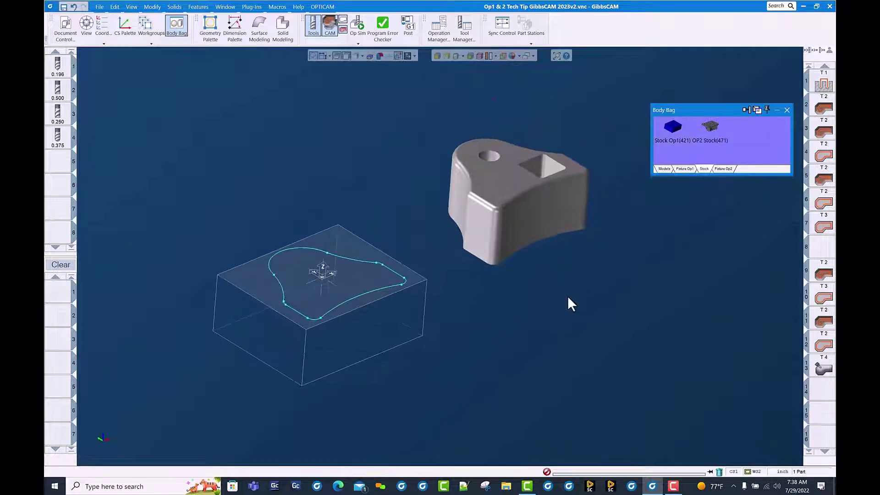
Open Op Sim showing both blue stocks in the red vises and review the Stops dialog
click(358, 43)
click(378, 71)
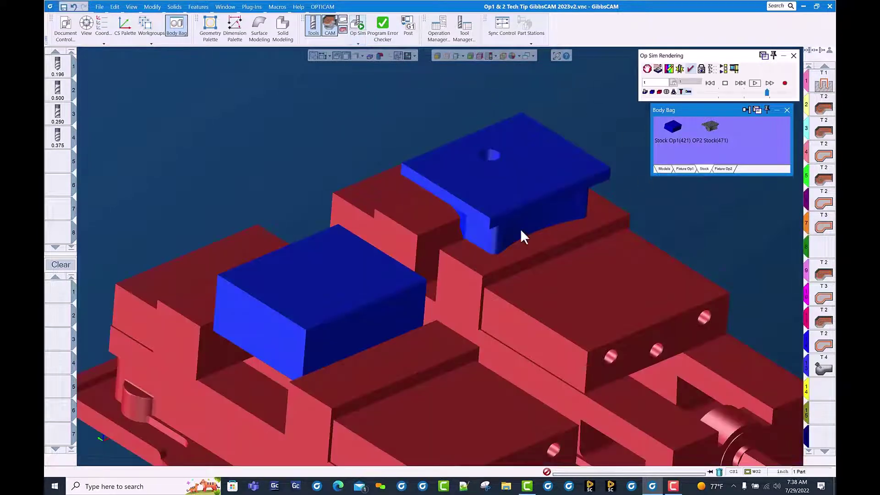
middle_drag(521, 232, 563, 274)
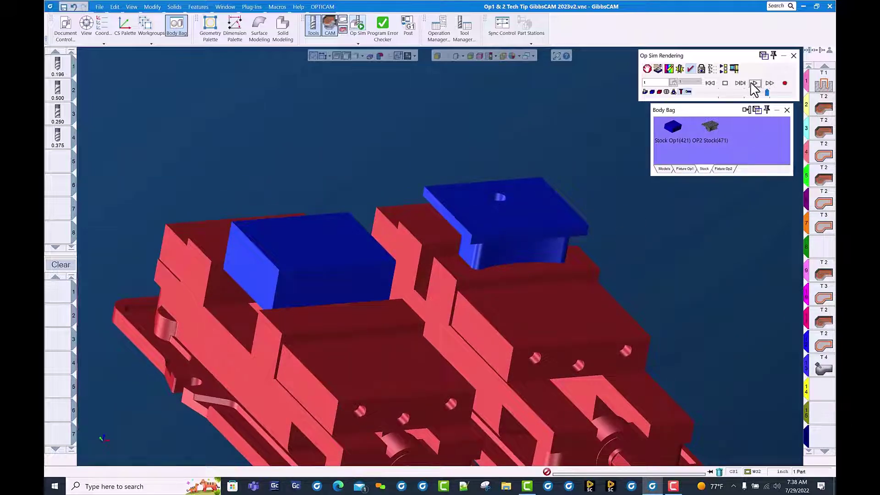
click(647, 69)
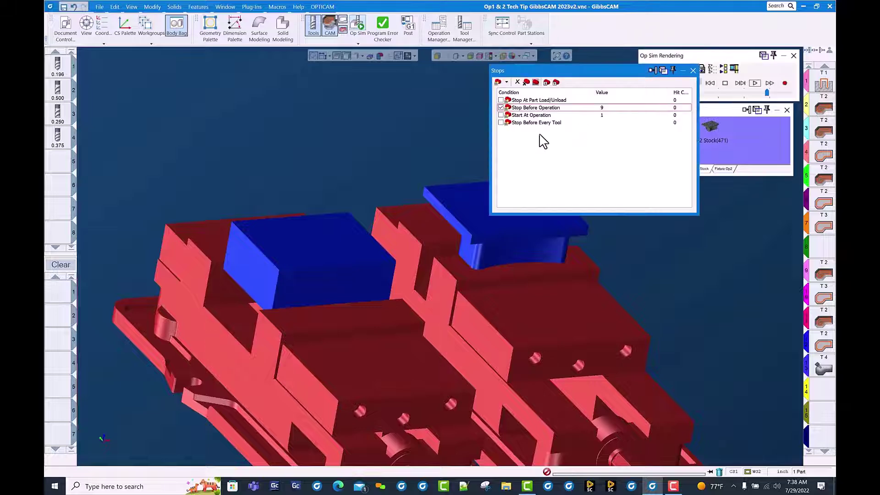
click(692, 71)
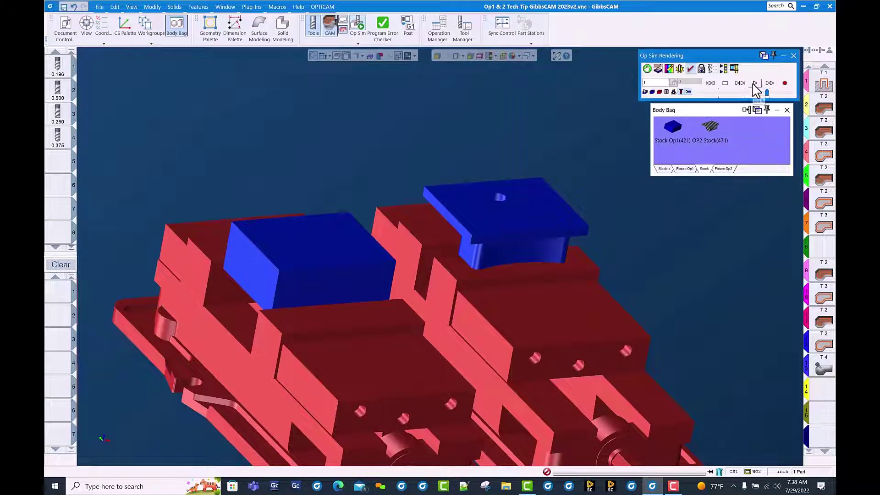
Play the Op Sim through all operations, machining both the Op1 part and the flipped OP2 part
click(754, 84)
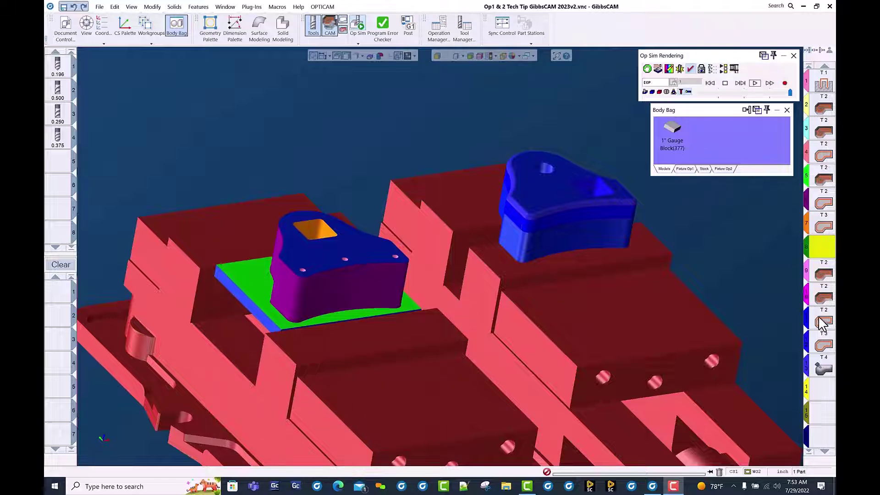
Move operations 9–11 up to an earlier position in the operation list
click(823, 274)
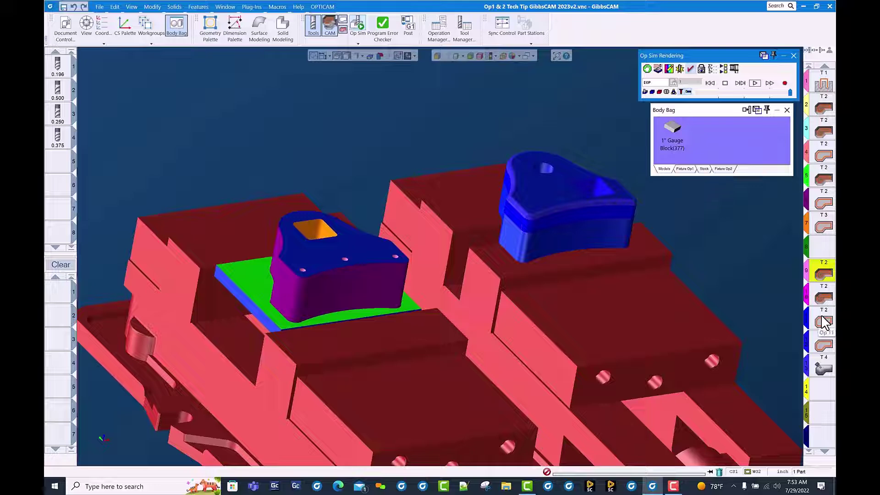
drag(823, 288, 797, 229)
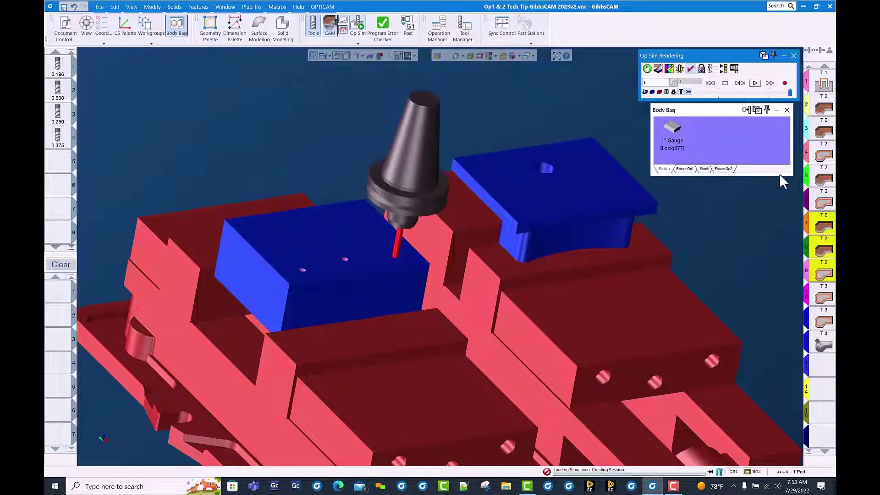
Replay the Op Sim rendering with the reordered operations from the first block
click(754, 83)
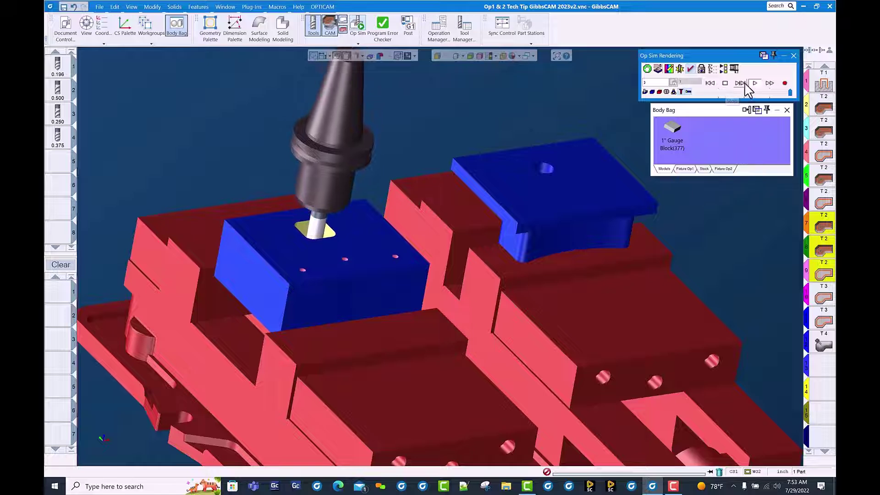